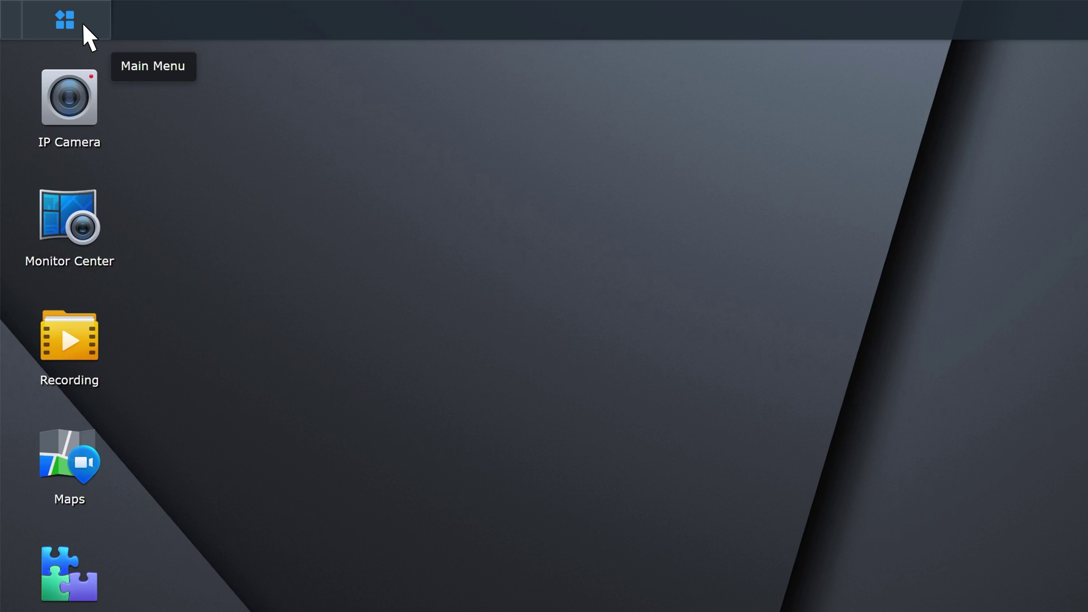
Step: Create a new action rule named 'PPE Detection', keeping the Triggered rule type
left_click(60, 17)
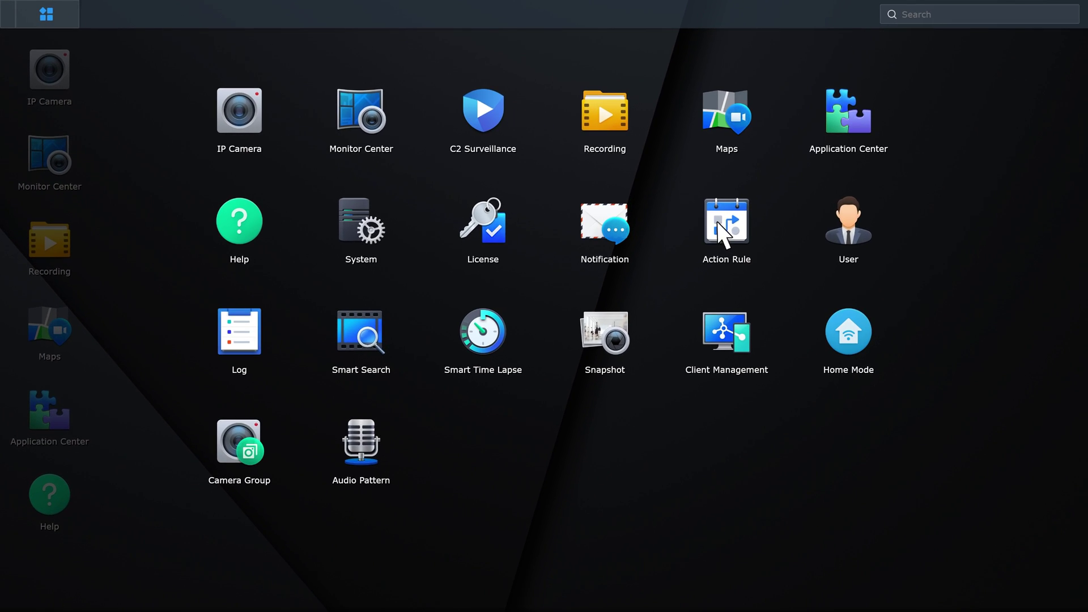
left_click(1017, 309)
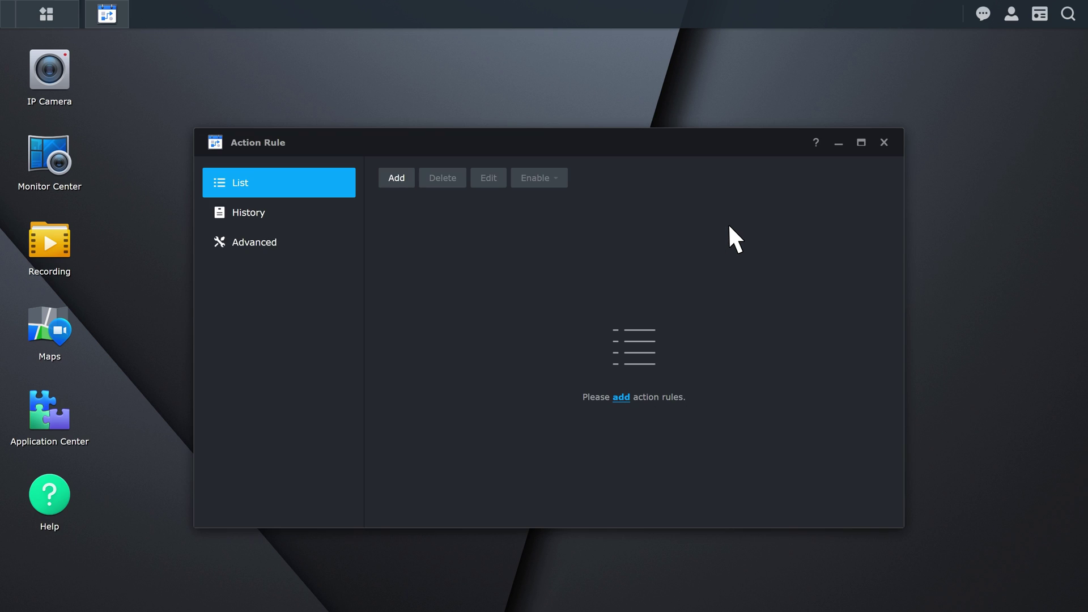
left_click(396, 178)
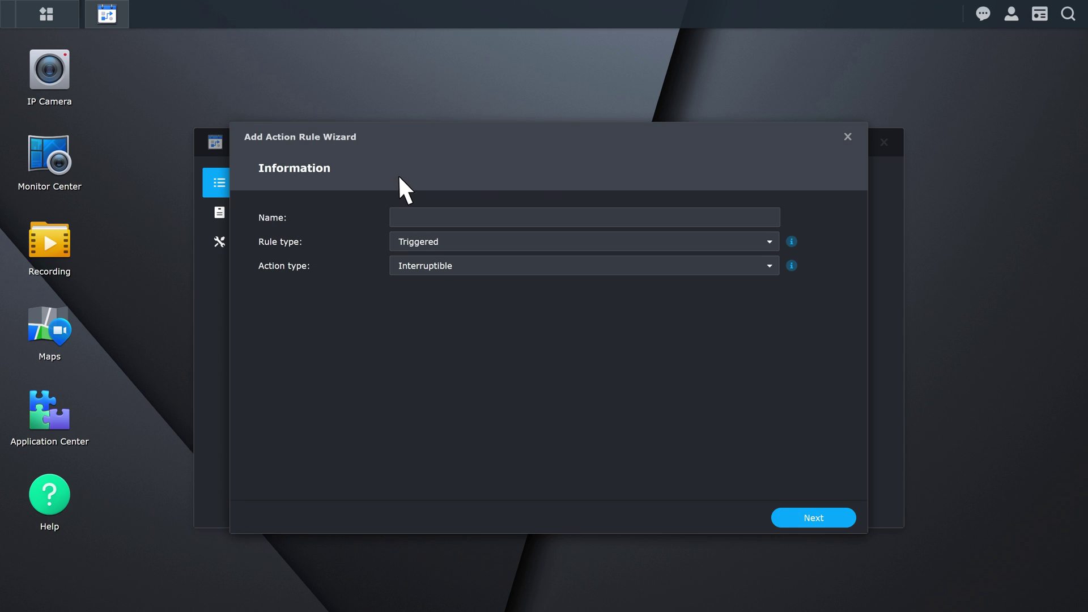
left_click(428, 216)
type("PPE Detection")
left_click(447, 244)
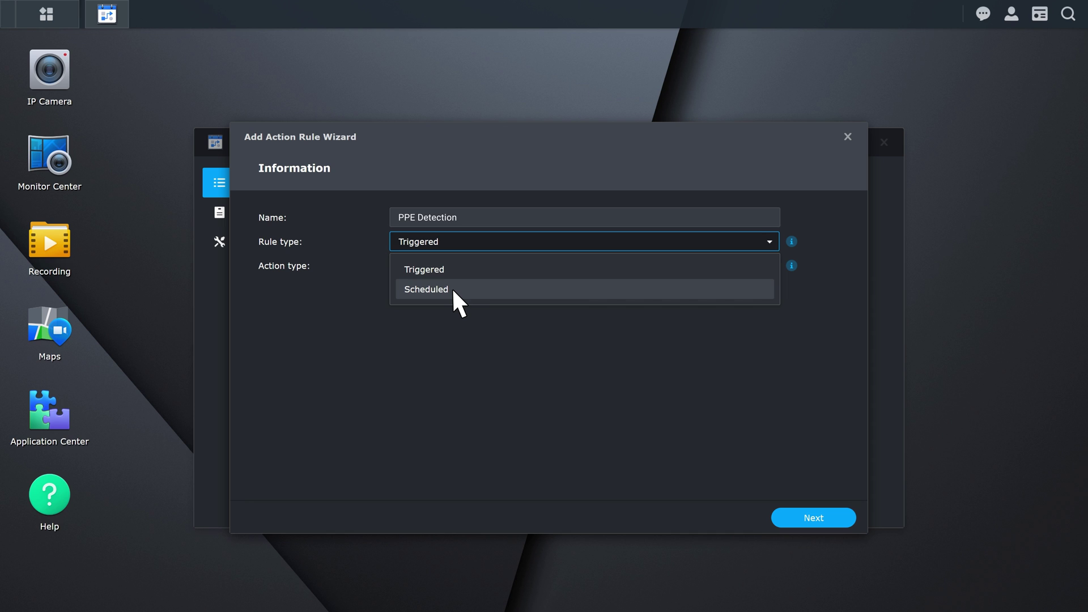
left_click(454, 271)
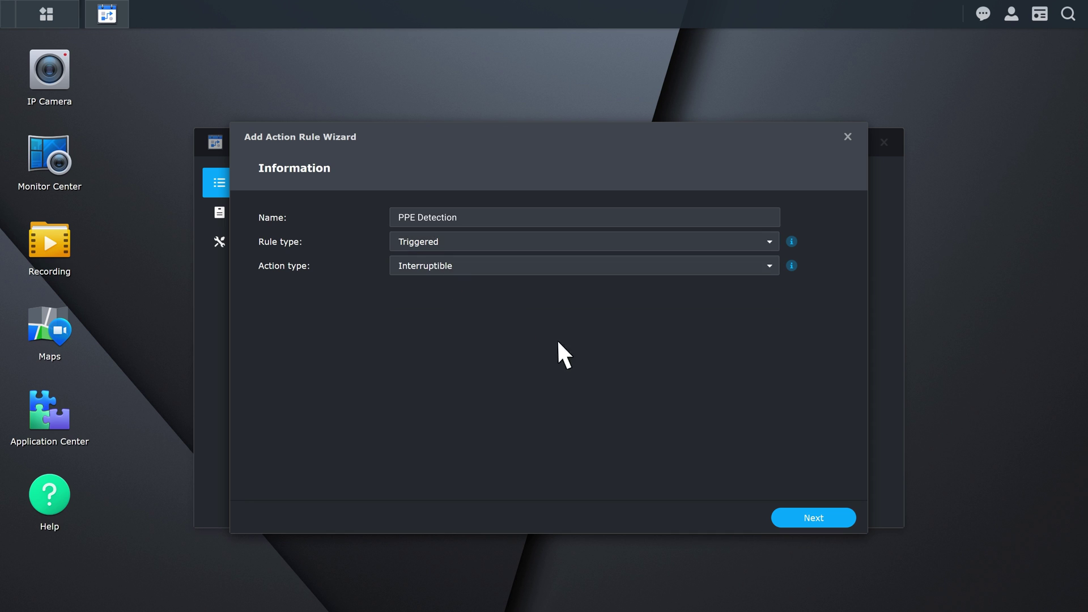
Step: Set Event 1's source to Webhook / External device, regenerate its token, and keep One time triggering
left_click(828, 519)
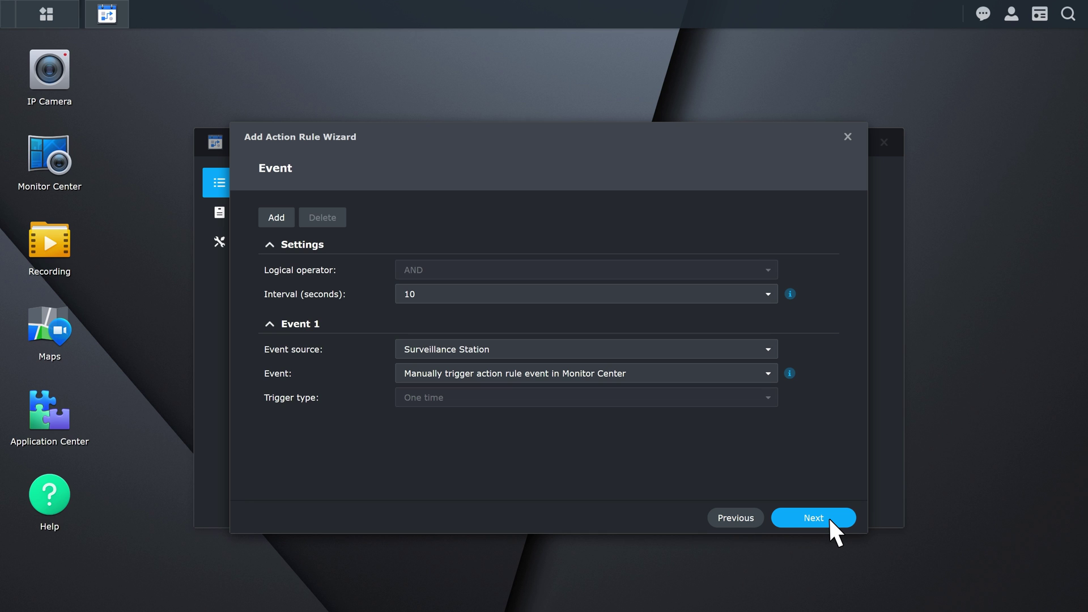
left_click(769, 348)
left_click(692, 393)
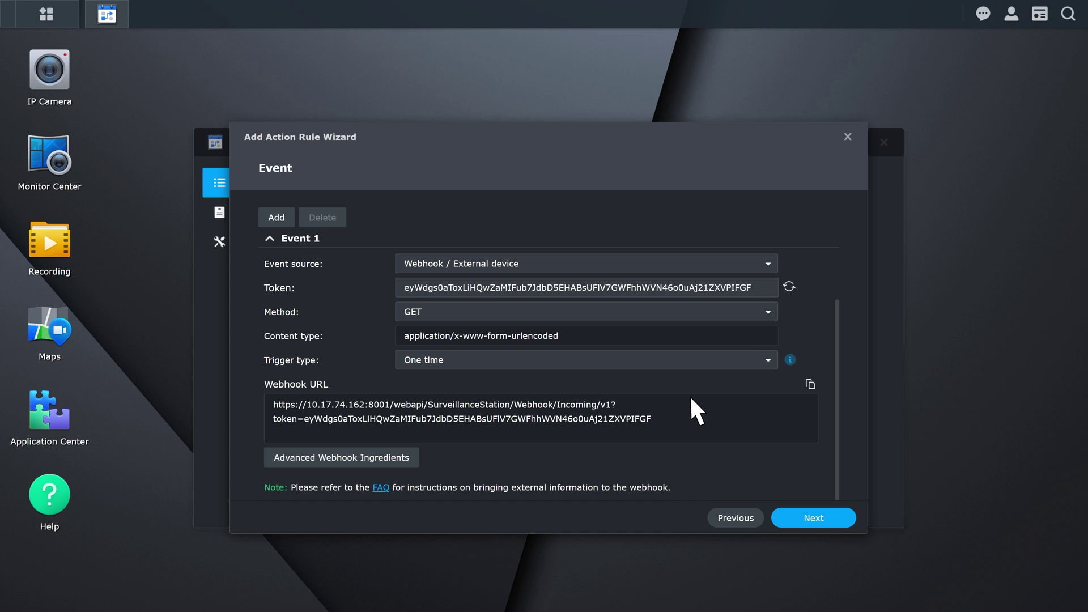
left_click(788, 286)
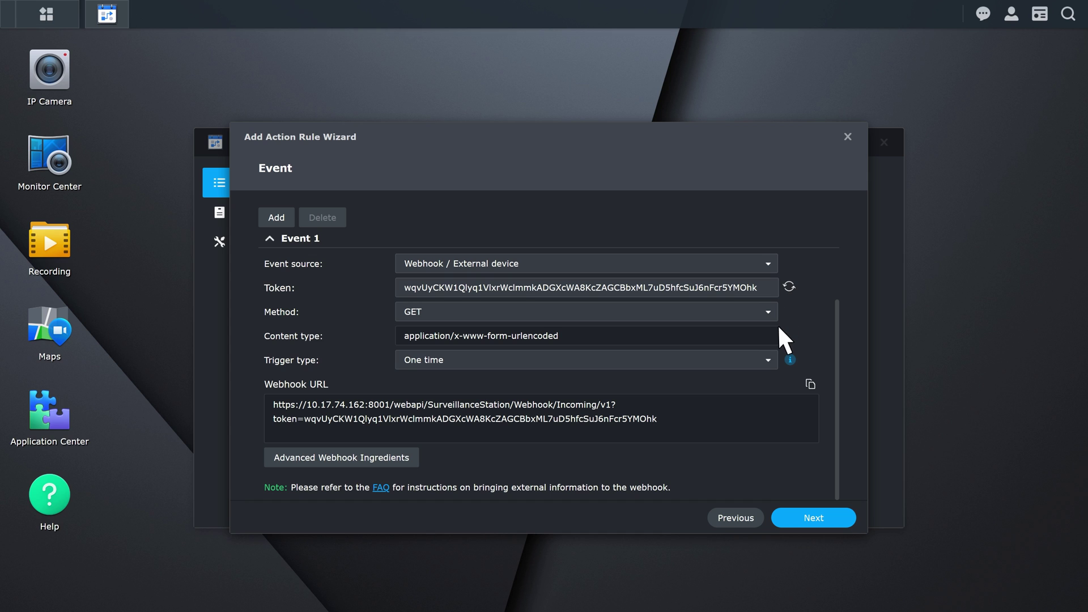
left_click(769, 360)
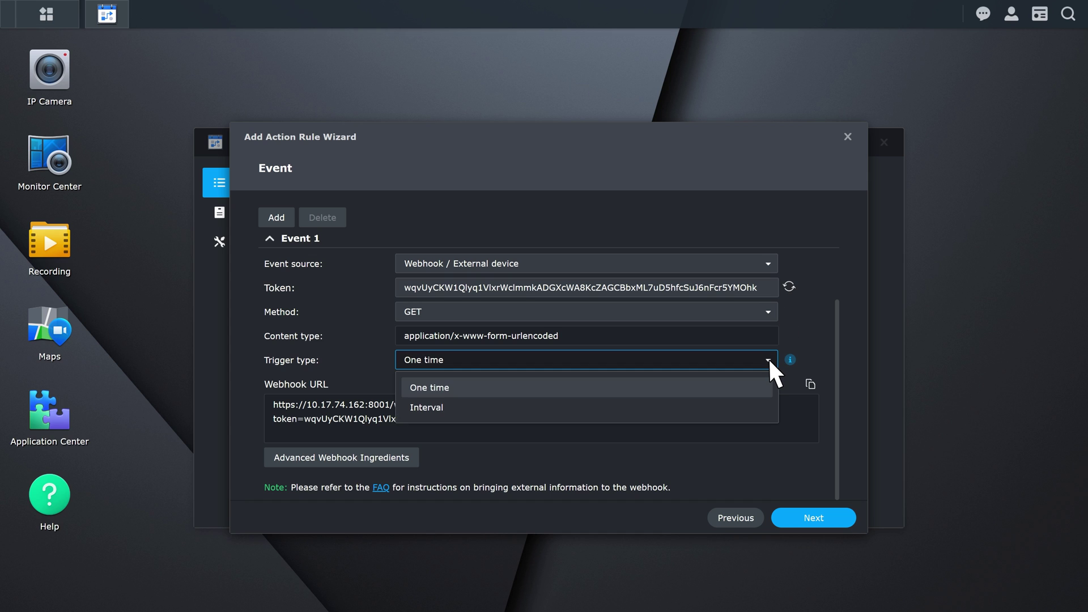
left_click(462, 386)
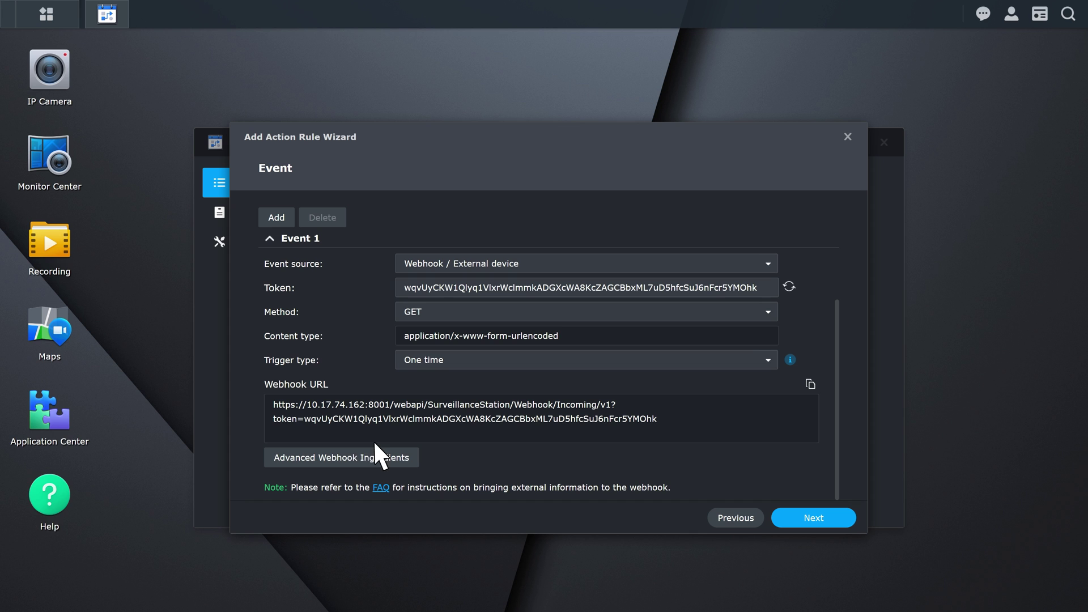
Step: Fill webhook Text 1 'no helmet', Text 2 'PPE detection system', Time 2023-12-25T08:00:00, and copy the example URL
left_click(349, 458)
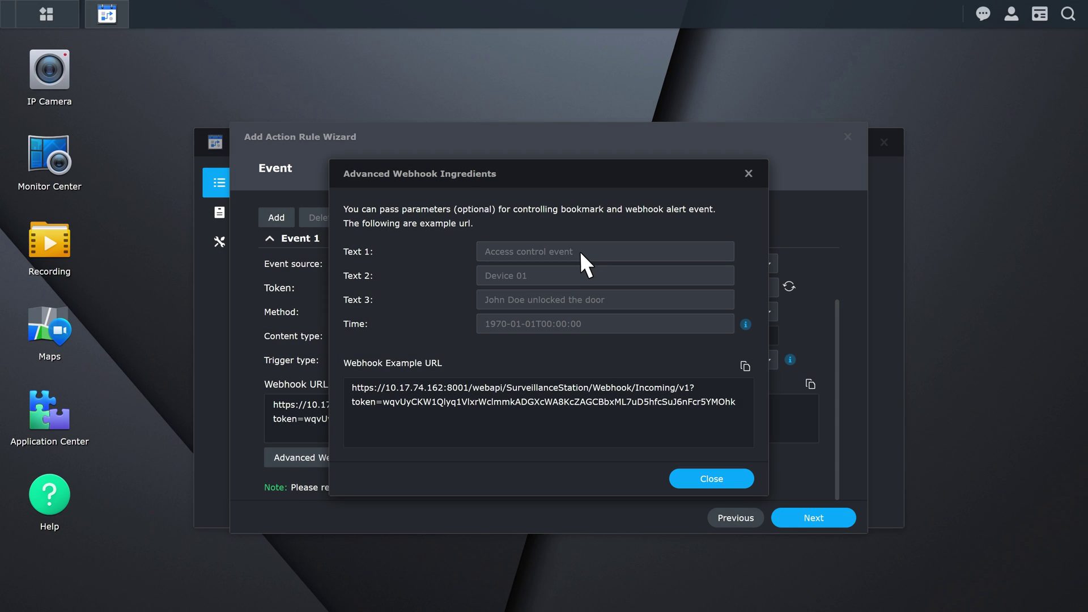
left_click(579, 250)
type("no hel")
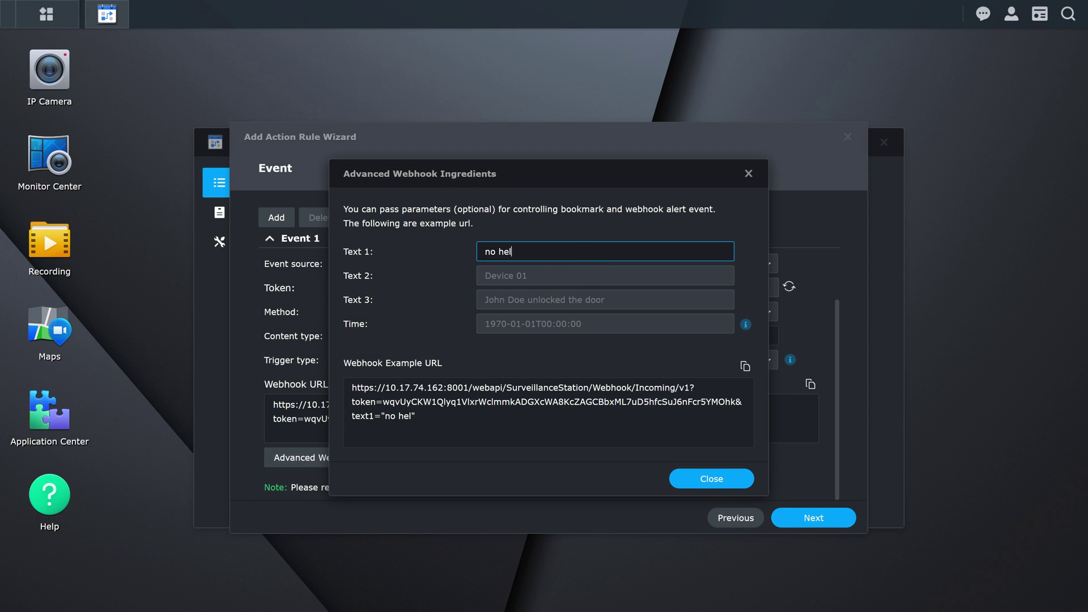
type("met")
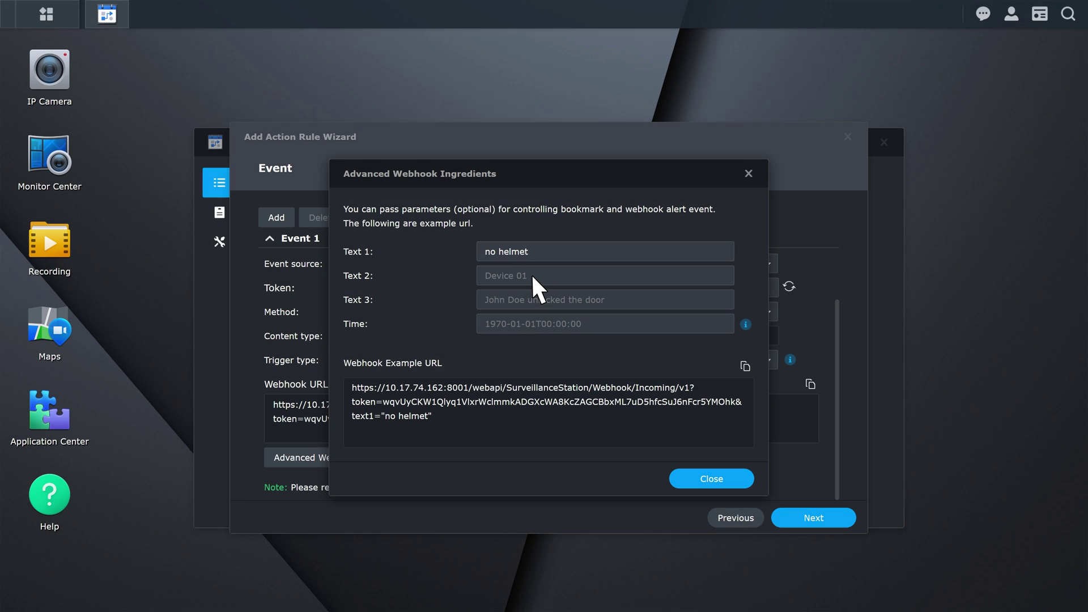
left_click(532, 276)
type("PPE detection system")
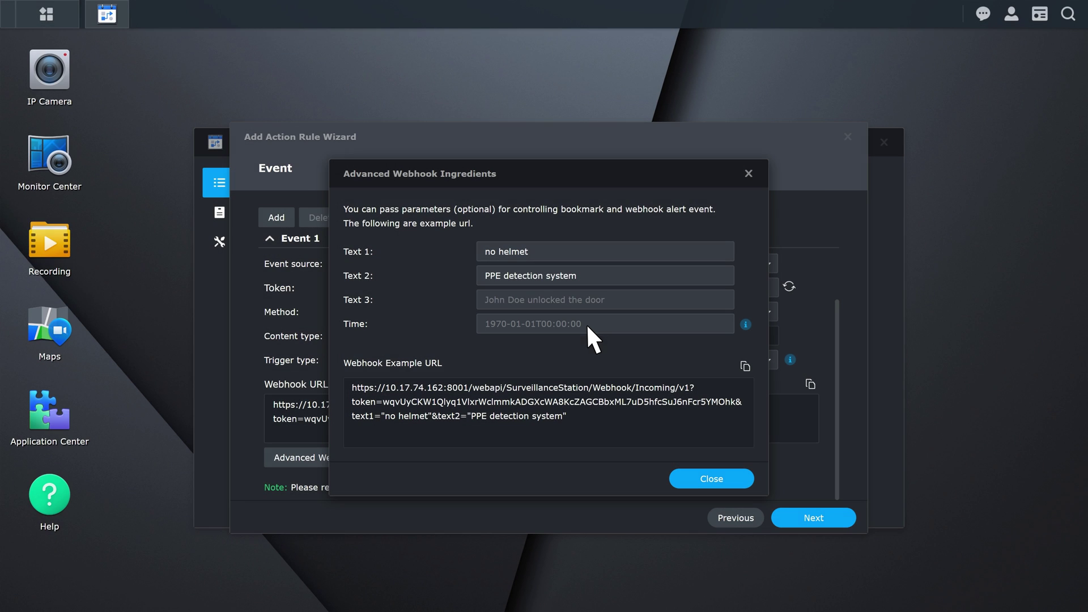
left_click(586, 323)
type("2023-12-25T")
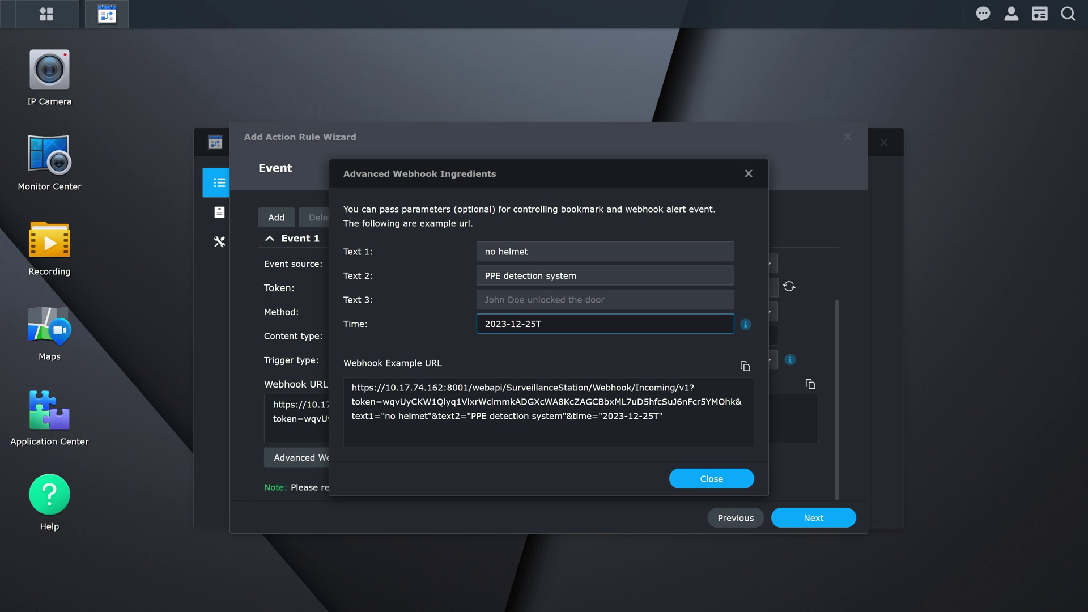
type("08:00:00")
key("Tab")
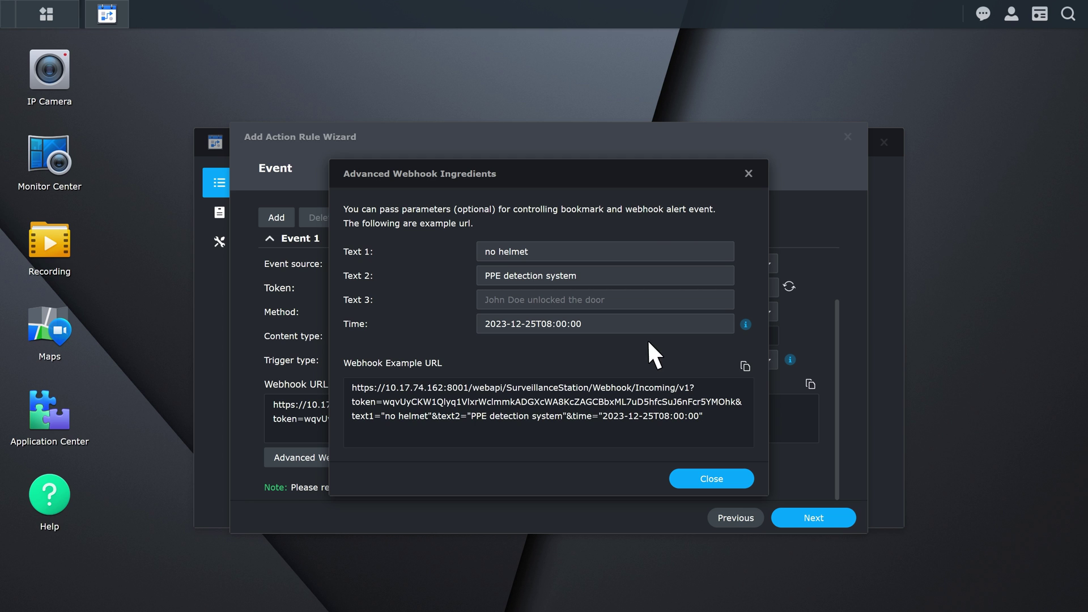
left_click(745, 366)
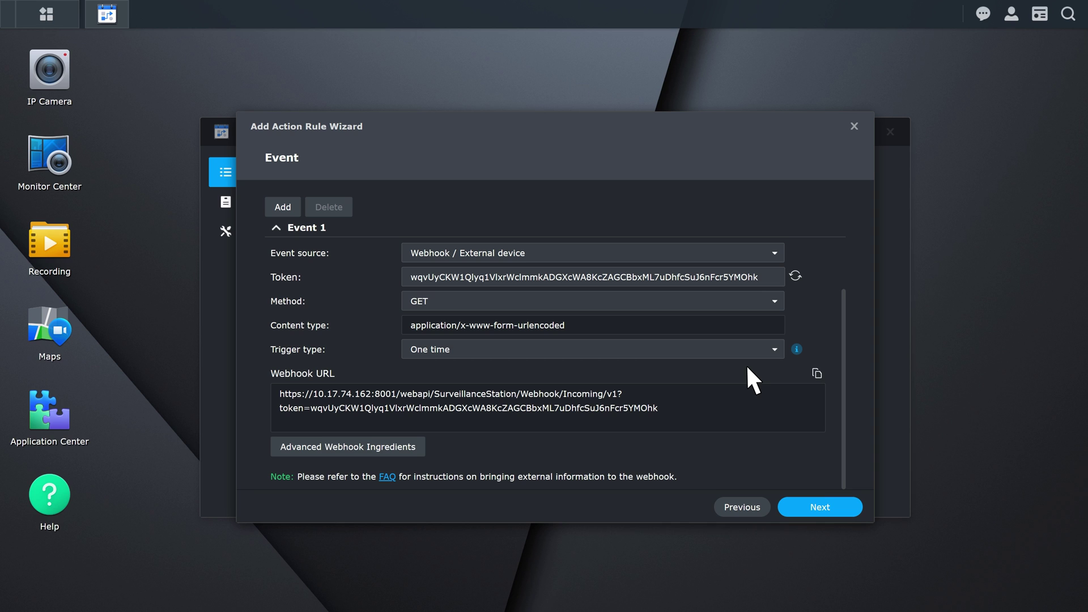
Step: Finish the webhook event and accept the paired bookmark and Monitor Center alert actions
left_click(835, 509)
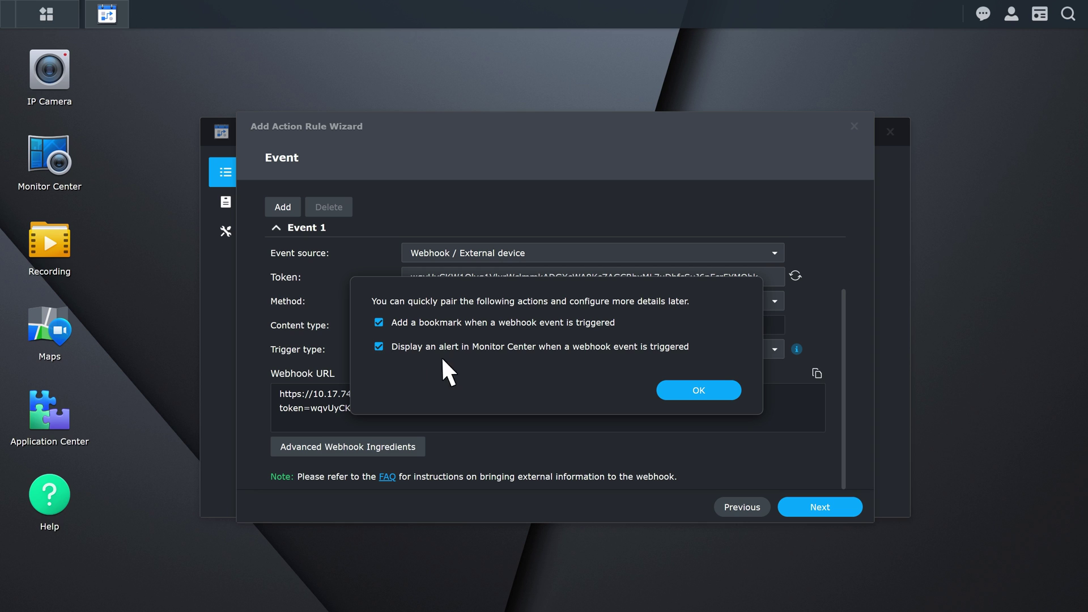
left_click(700, 390)
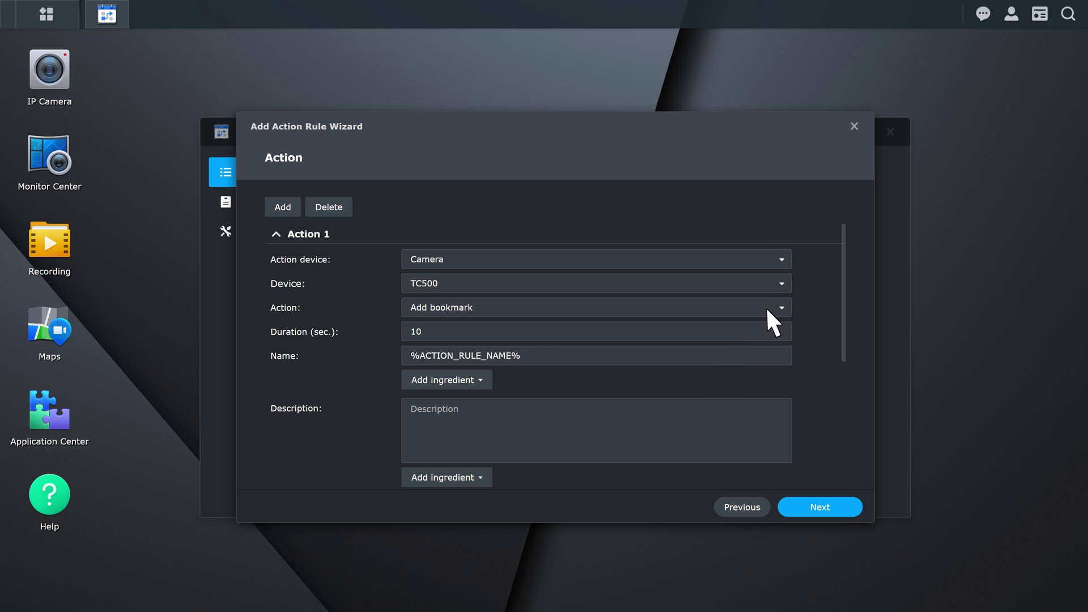
Step: Keep TC500 as the bookmark camera and change the bookmark duration to 15 seconds
left_click(782, 283)
left_click(477, 342)
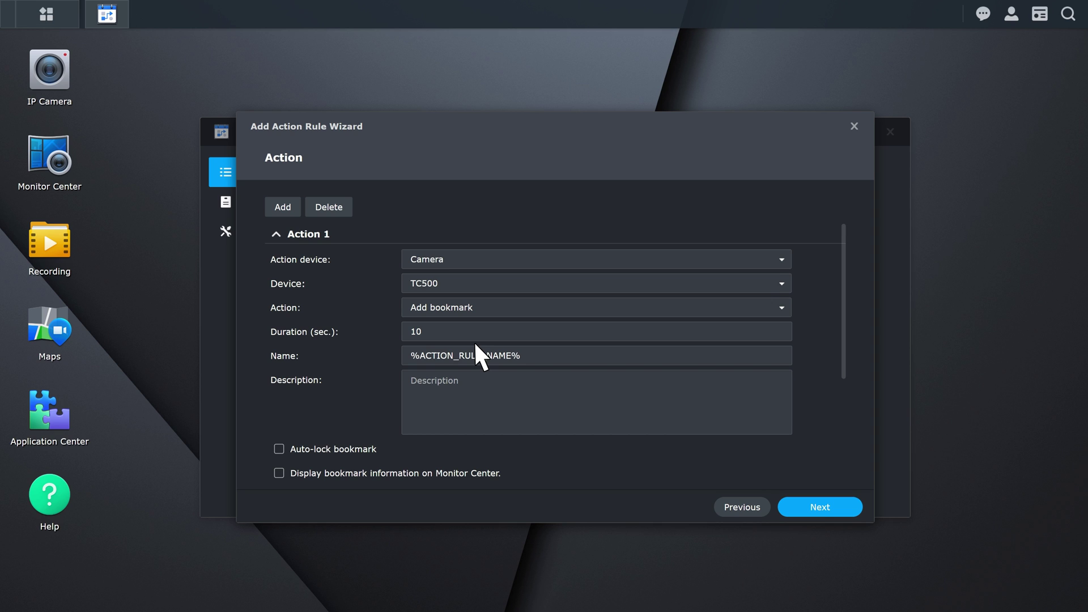
left_click(428, 331)
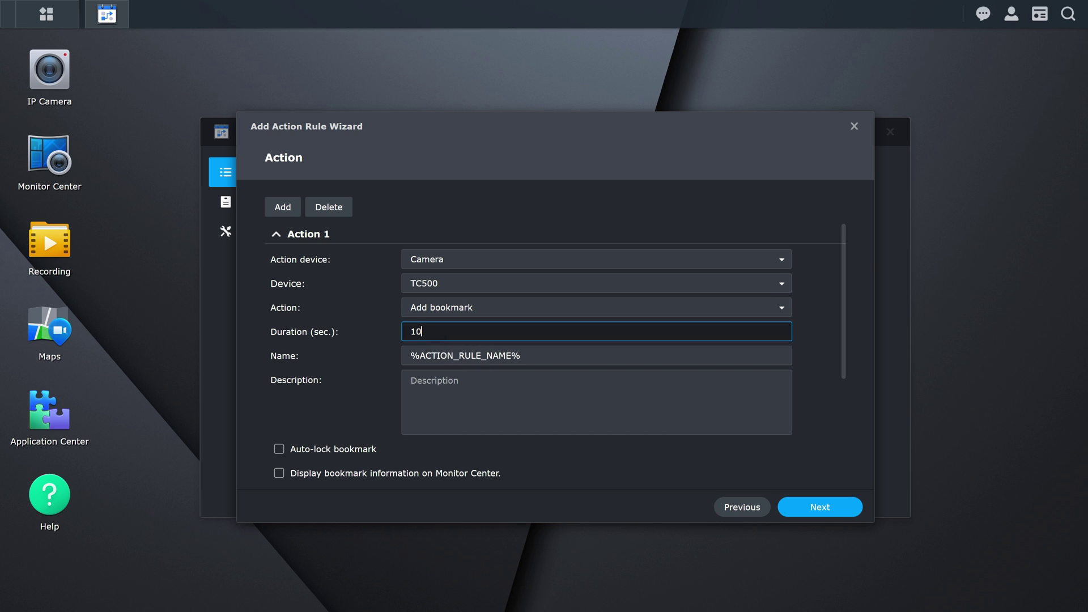
key("BackSpace")
type("5")
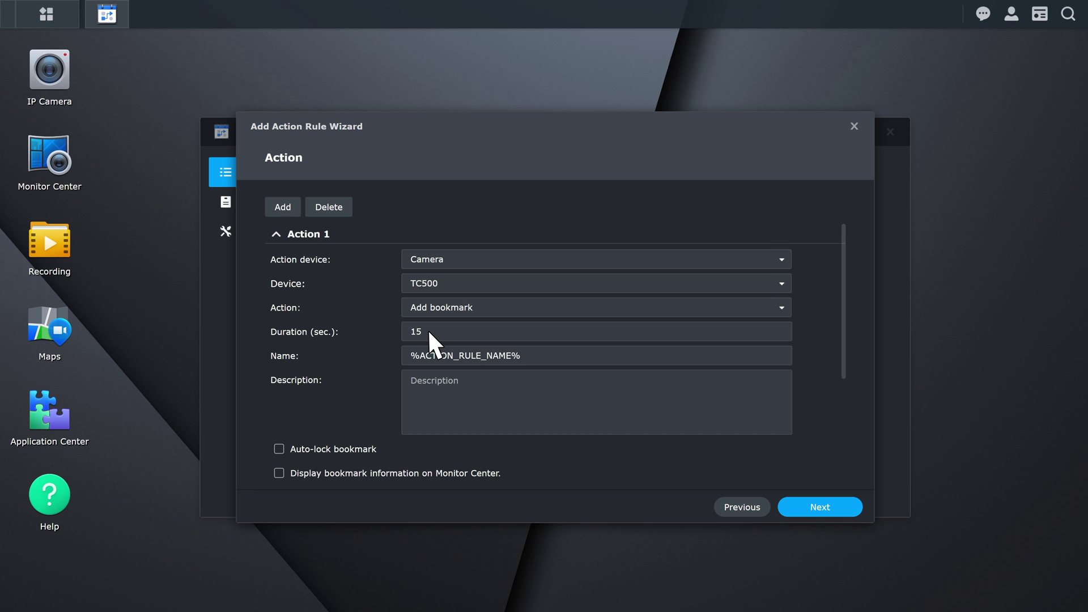
Step: Name the bookmark %WEBHOOK_TEXT_1% and set its description to %WEBHOOK_TEXT_2%
left_click(533, 355)
key("BackSpace")
key("BackSpace")
key("BackSpace")
key("BackSpace")
key("BackSpace")
key("BackSpace")
key("BackSpace")
key("BackSpace")
key("BackSpace")
key("BackSpace")
key("BackSpace")
key("BackSpace")
key("BackSpace")
key("BackSpace")
key("BackSpace")
key("BackSpace")
key("BackSpace")
key("BackSpace")
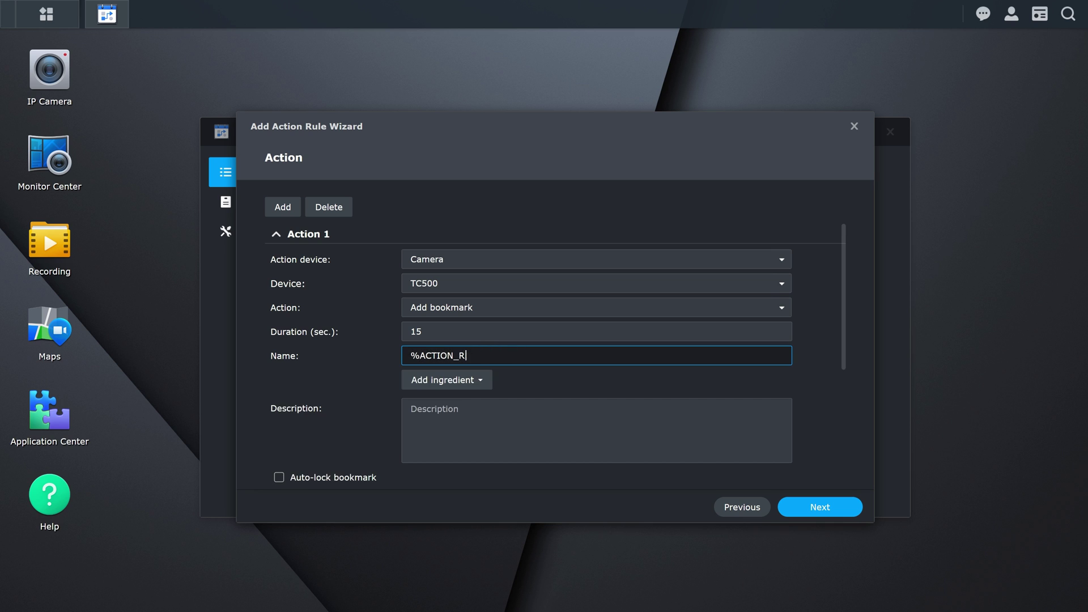
left_click(480, 381)
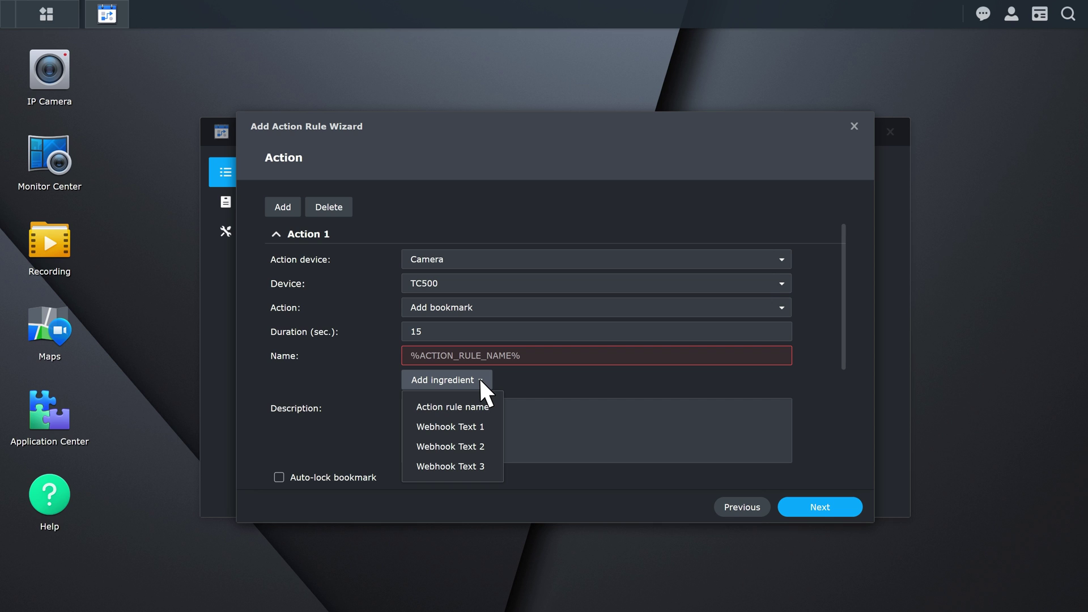
left_click(468, 425)
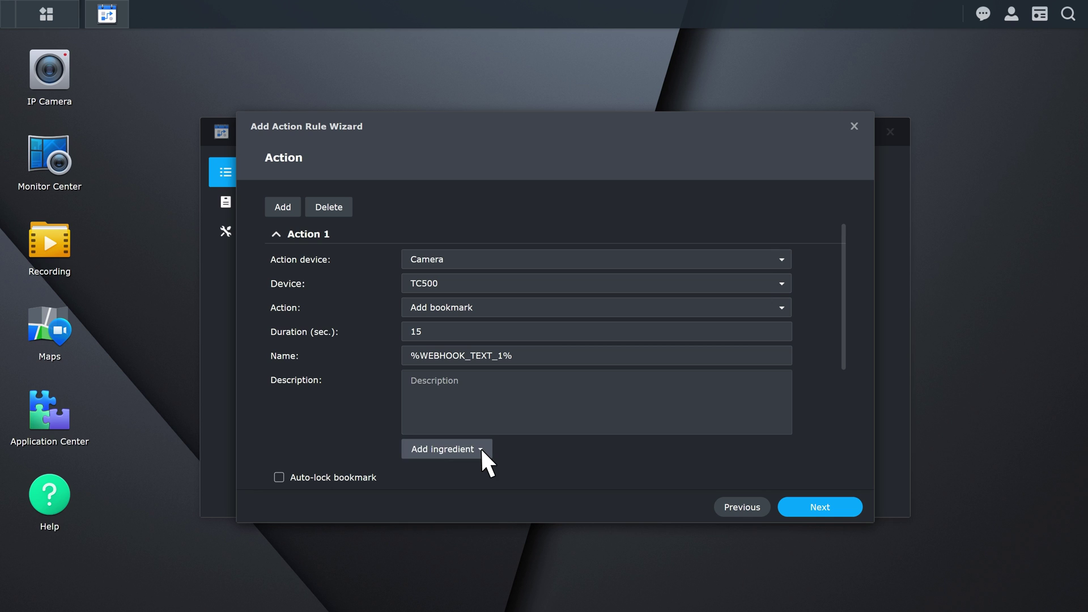
left_click(481, 447)
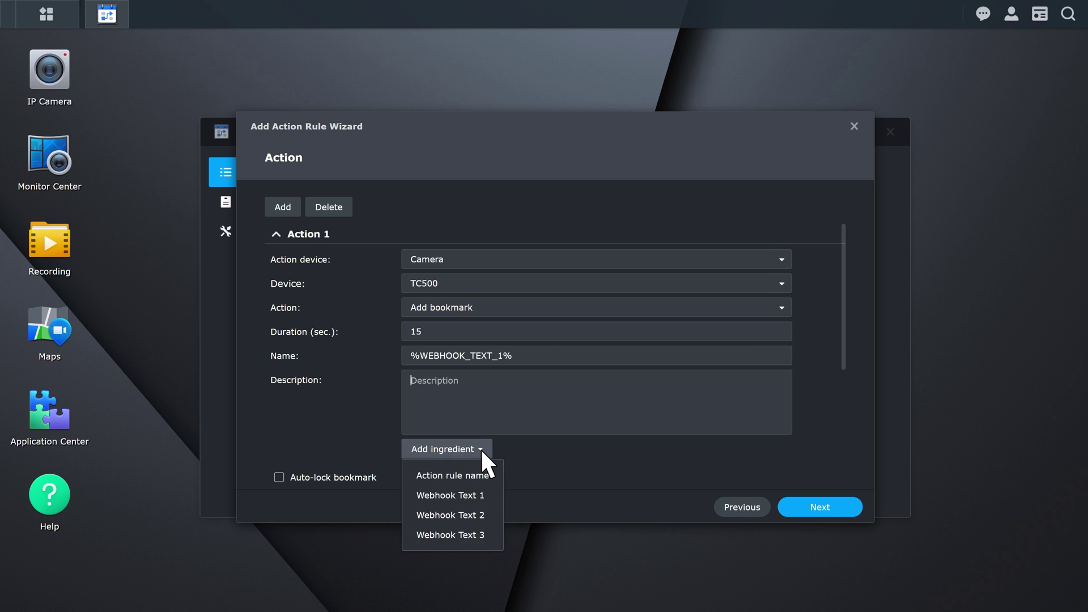
left_click(489, 514)
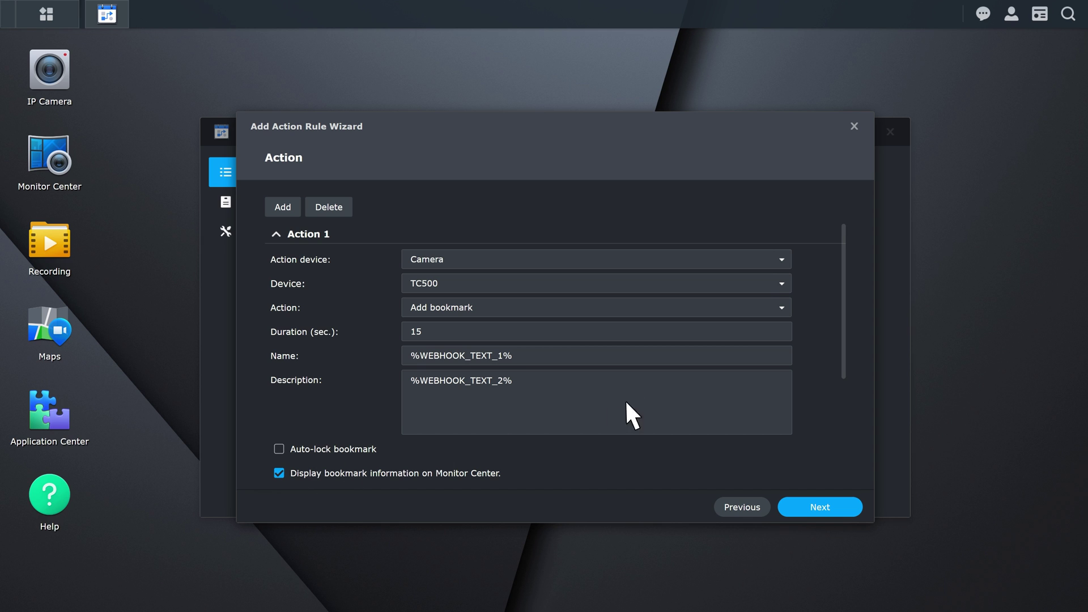
Step: Change Action 2's TC500 webhook alert duration to 5 seconds and go on to the Schedule step
left_click_drag(837, 359, 844, 471)
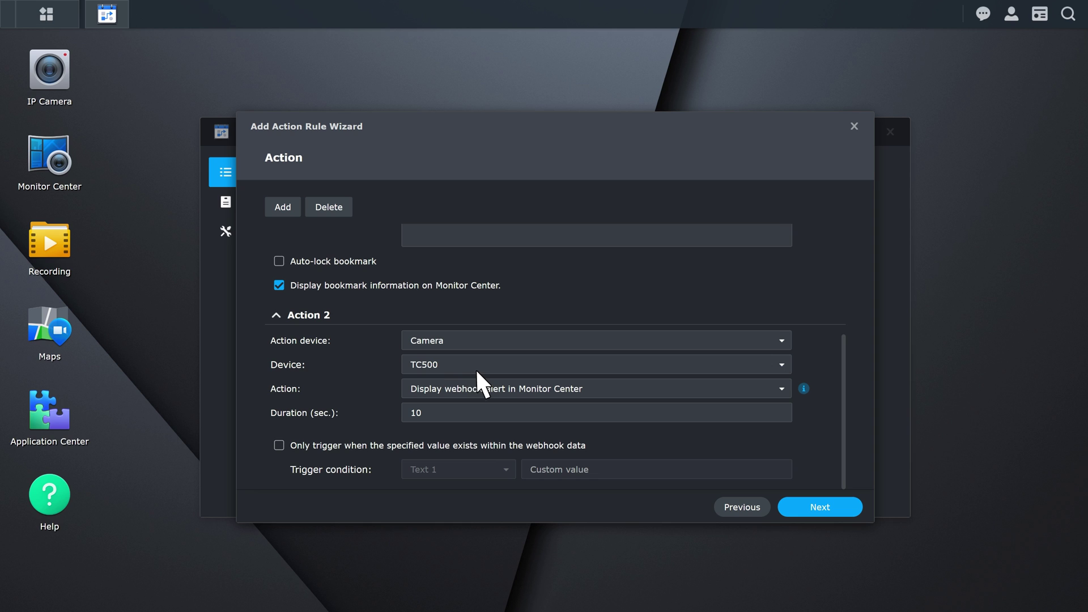
double_click(426, 411)
type("5")
left_click(816, 506)
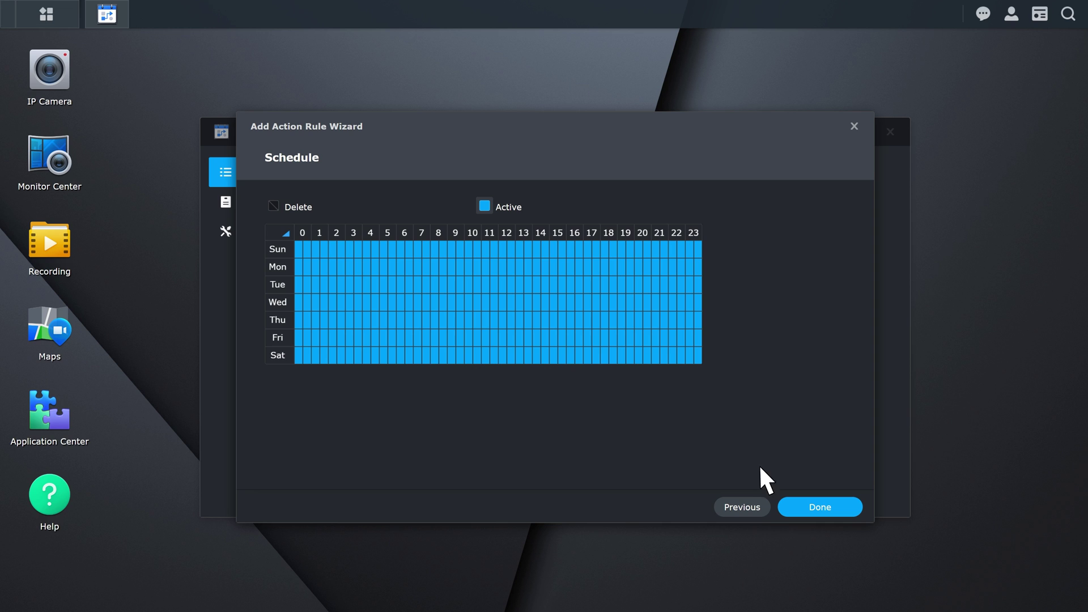
Step: Erase the Sunday and Saturday rows from the schedule with the Delete brush
left_click(273, 206)
left_click(278, 249)
left_click(280, 355)
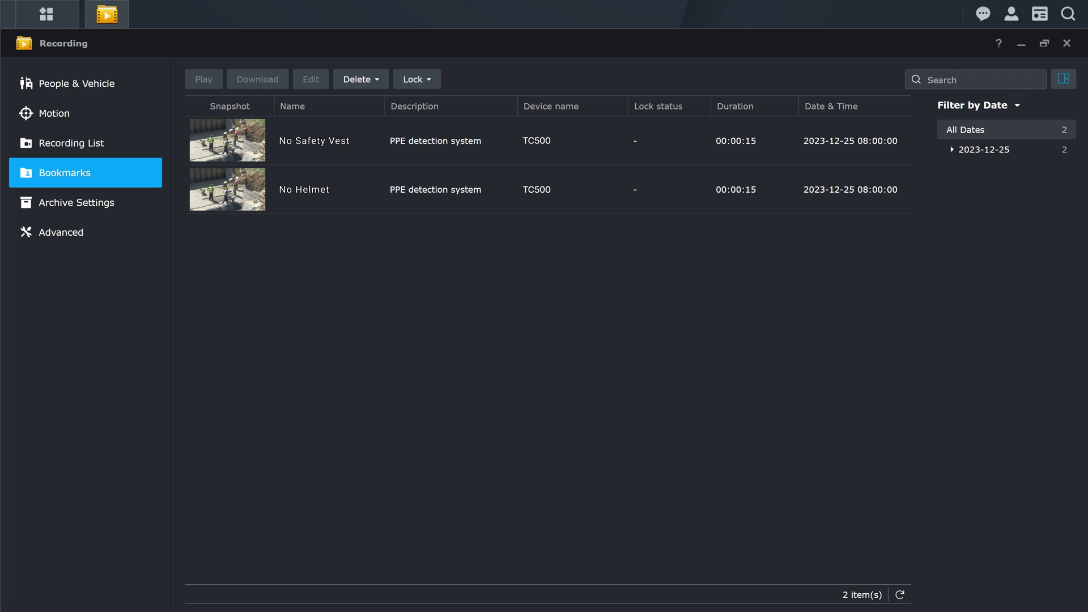
Step: Open the TC500 'No Safety Vest' bookmark in Recording Player
left_click(913, 80)
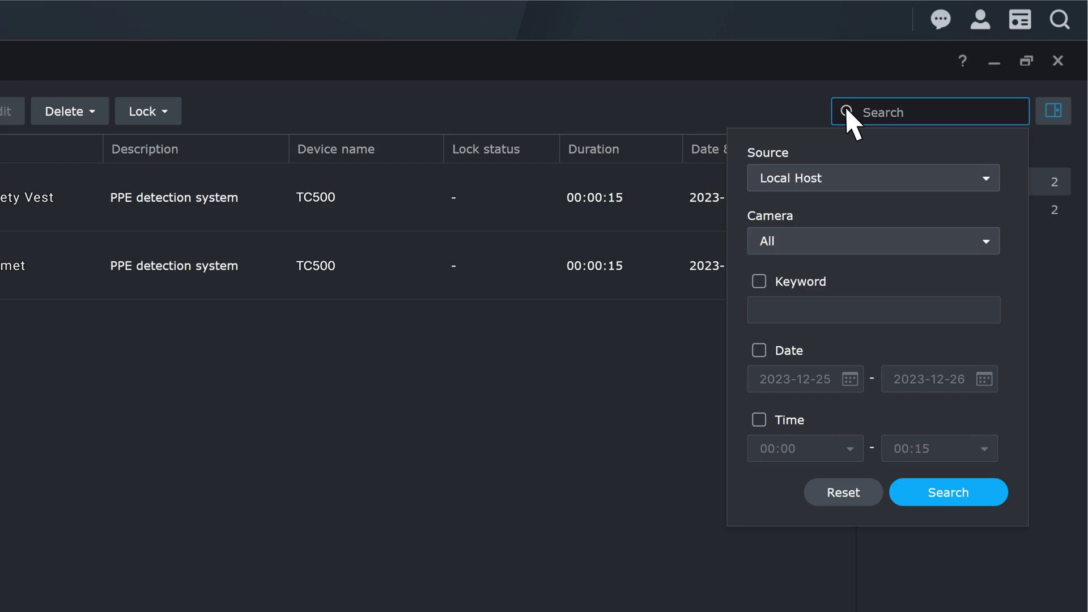
left_click(848, 110)
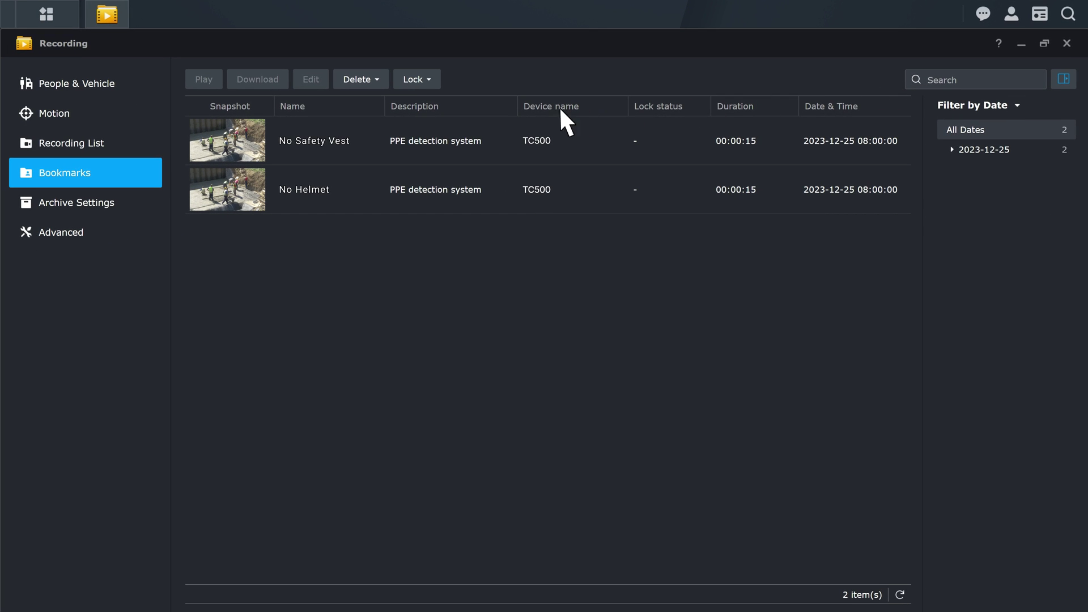
left_click(226, 139)
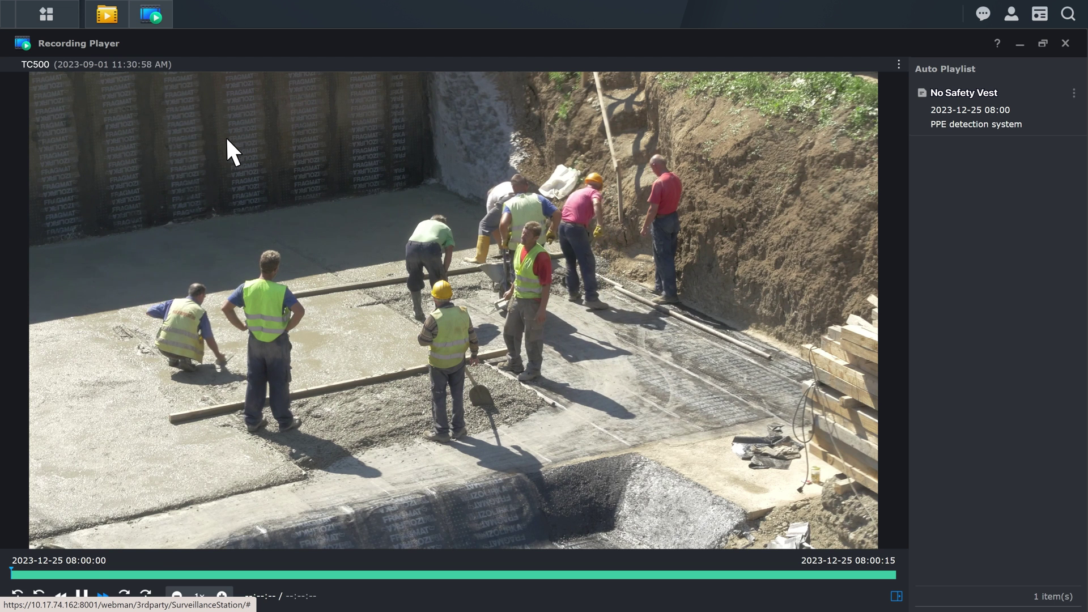